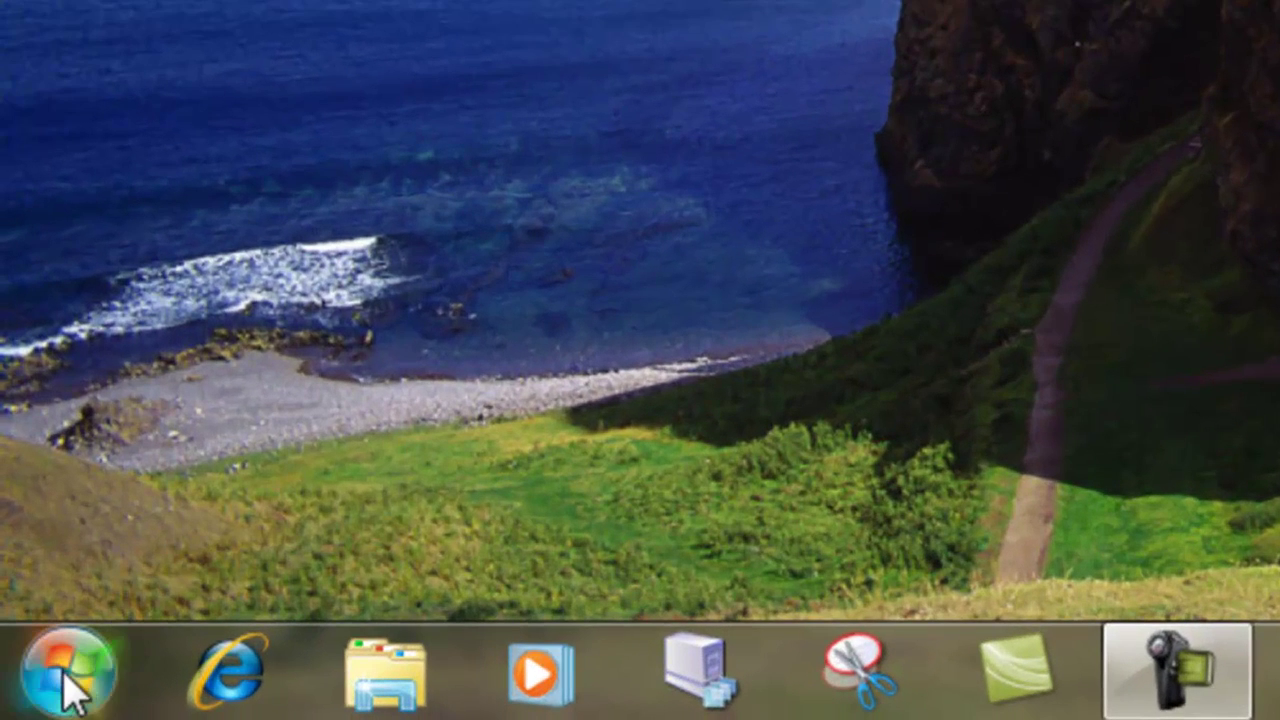
Open the Parental Controls setup for the standard user account and set it to "On, enforce current settings".
{"action": "left_click", "coordinate": [70, 688]}
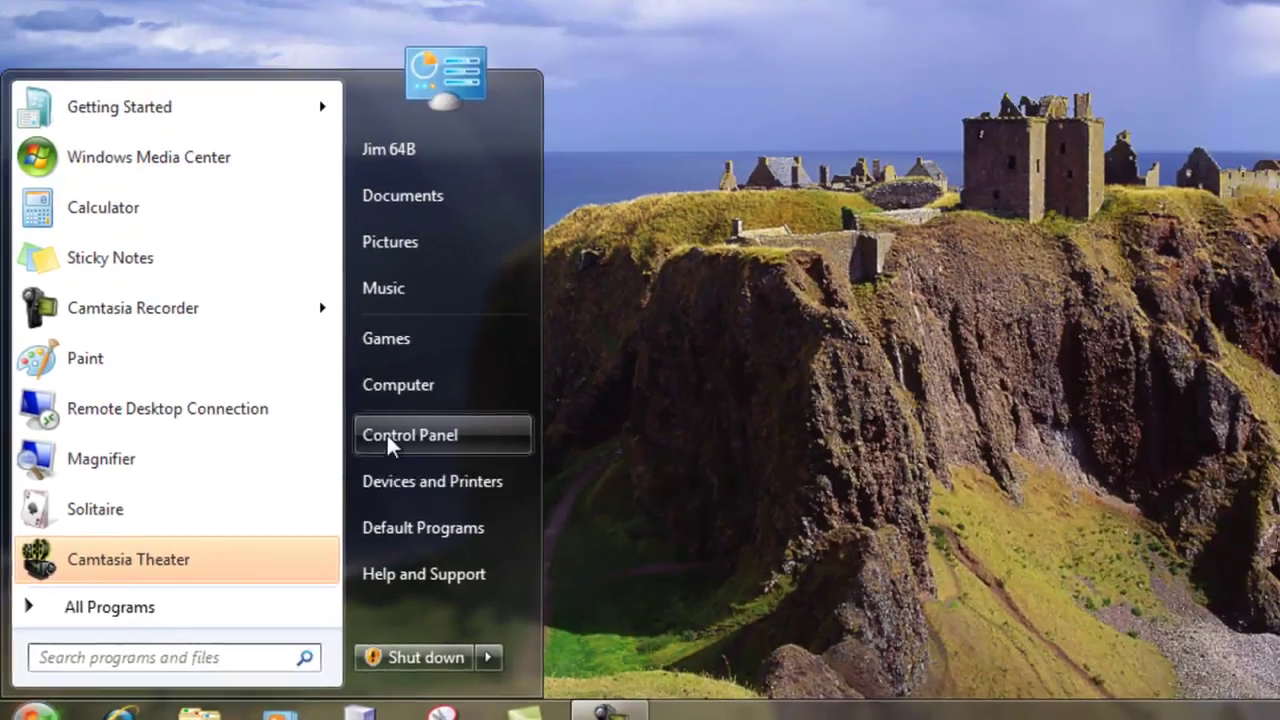
{"action": "left_click", "coordinate": [410, 428]}
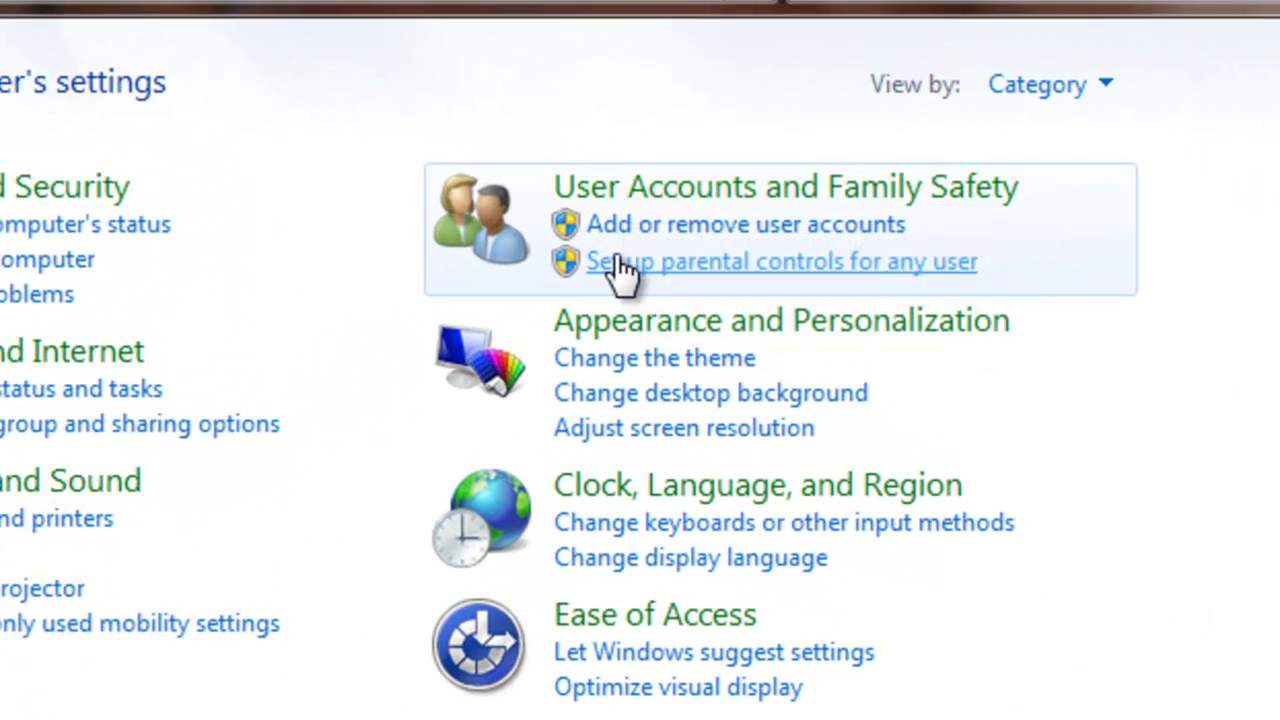
{"action": "left_click", "coordinate": [620, 262]}
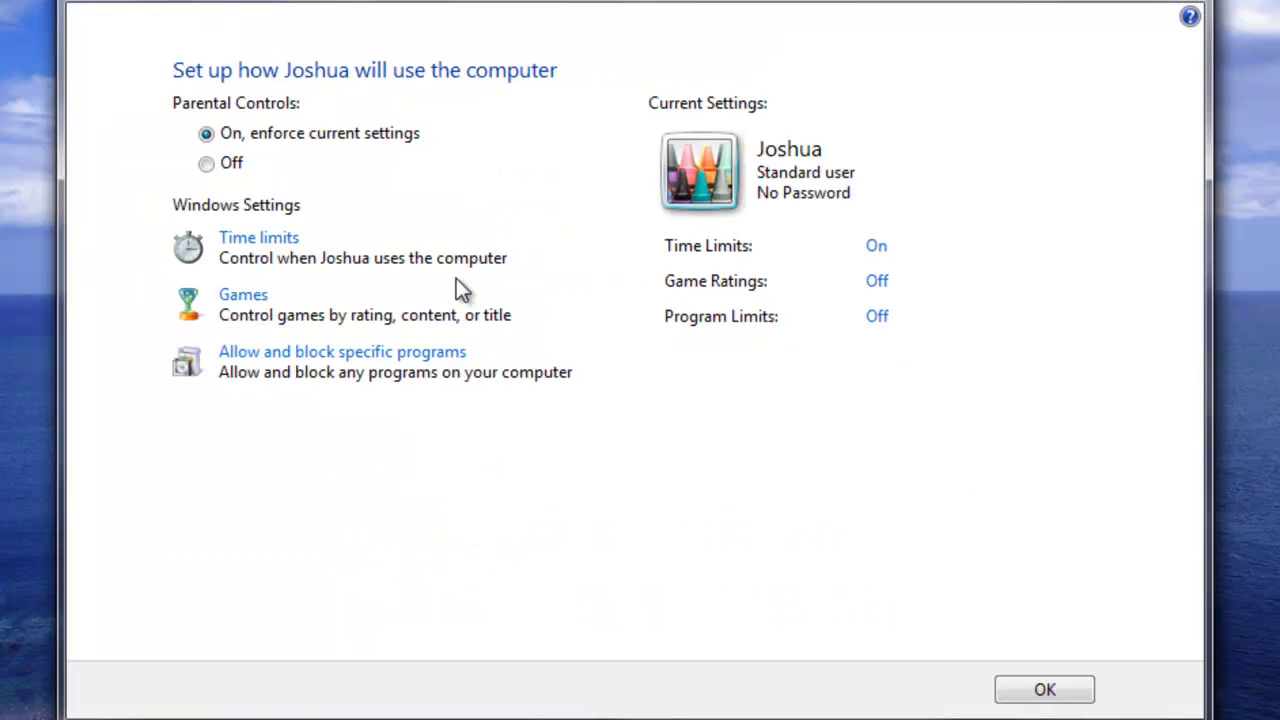
{"action": "left_click", "coordinate": [206, 163]}
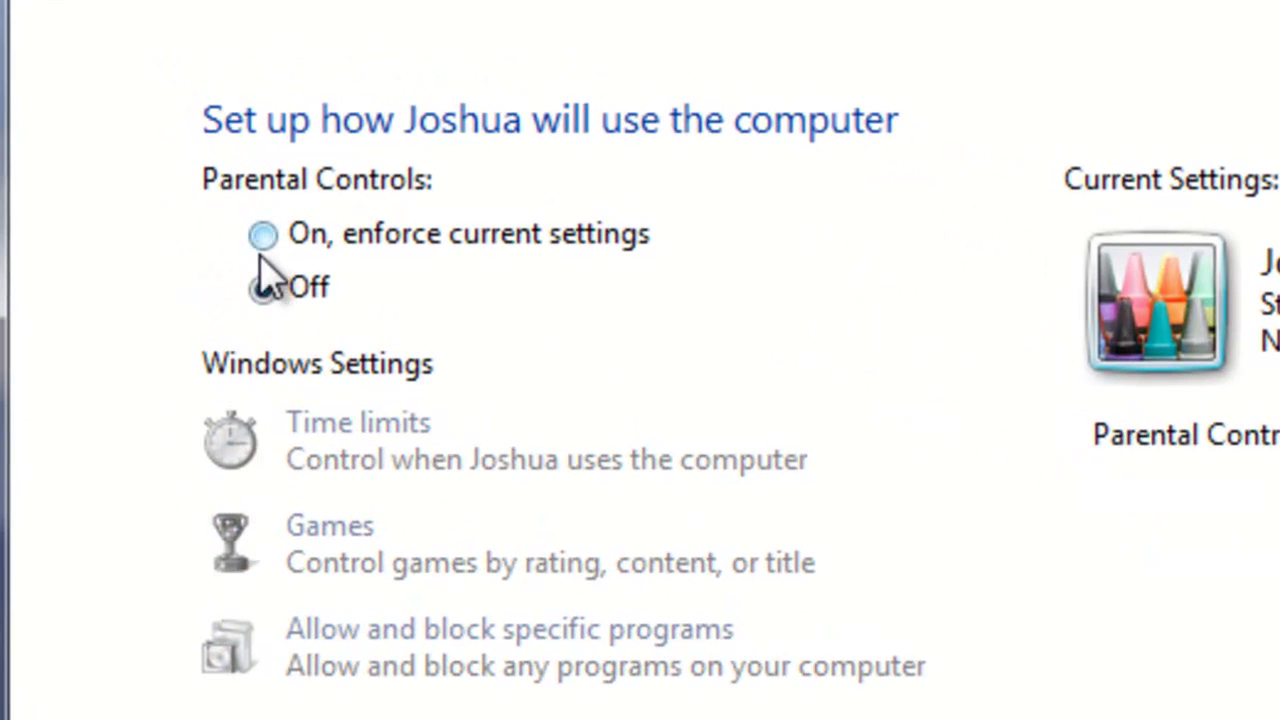
{"action": "left_click", "coordinate": [263, 235]}
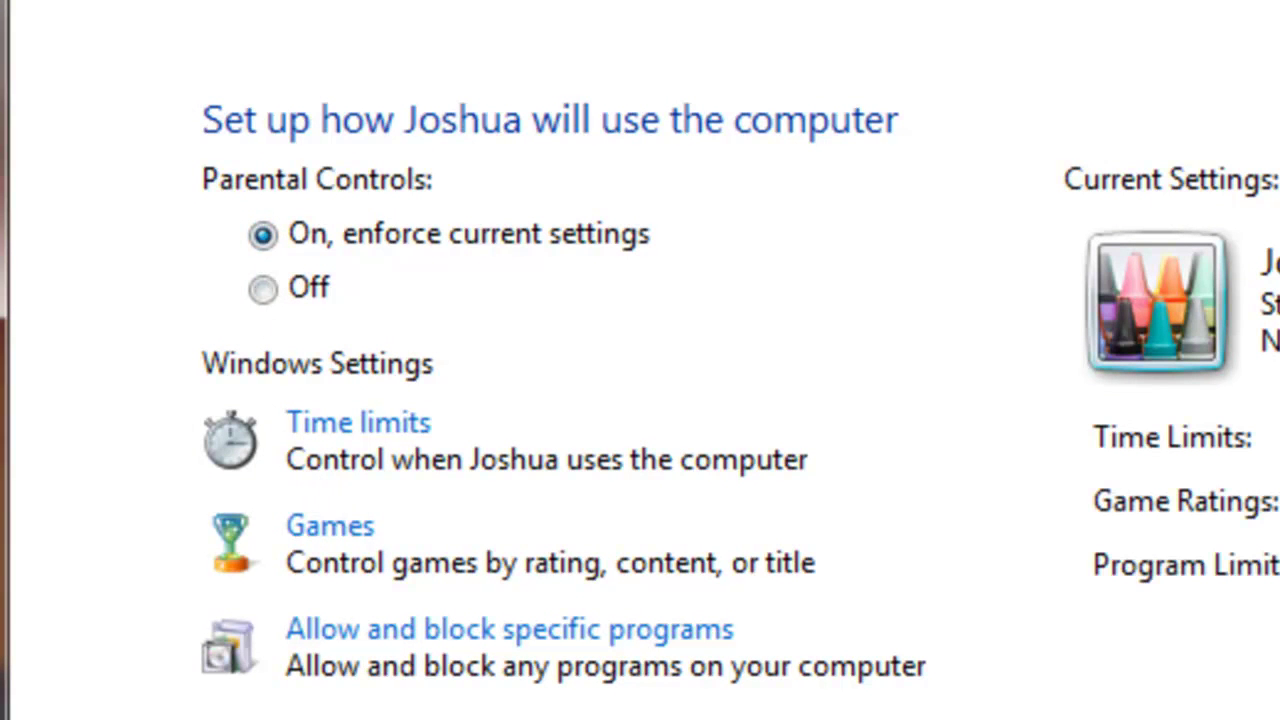
Try blocking and allowing individual Monday hours in the account's time limits schedule, and accept the schedule.
{"action": "left_click", "coordinate": [364, 422]}
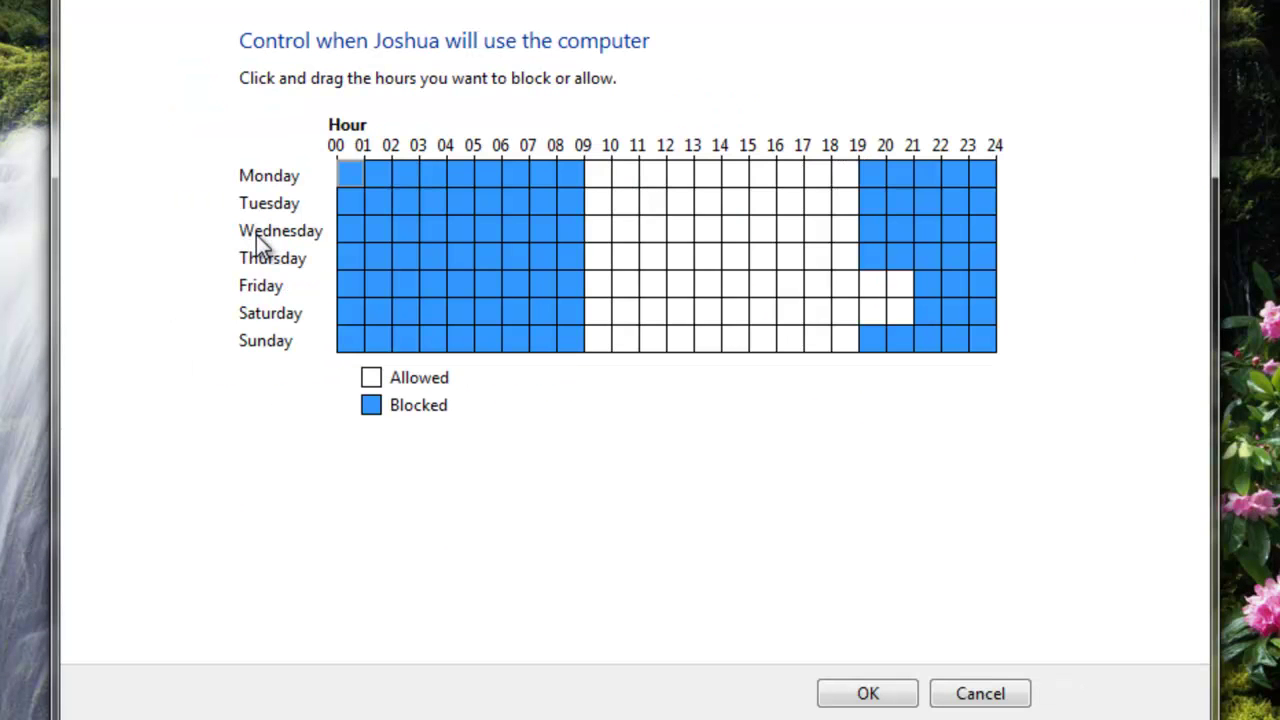
{"action": "left_click", "coordinate": [650, 176]}
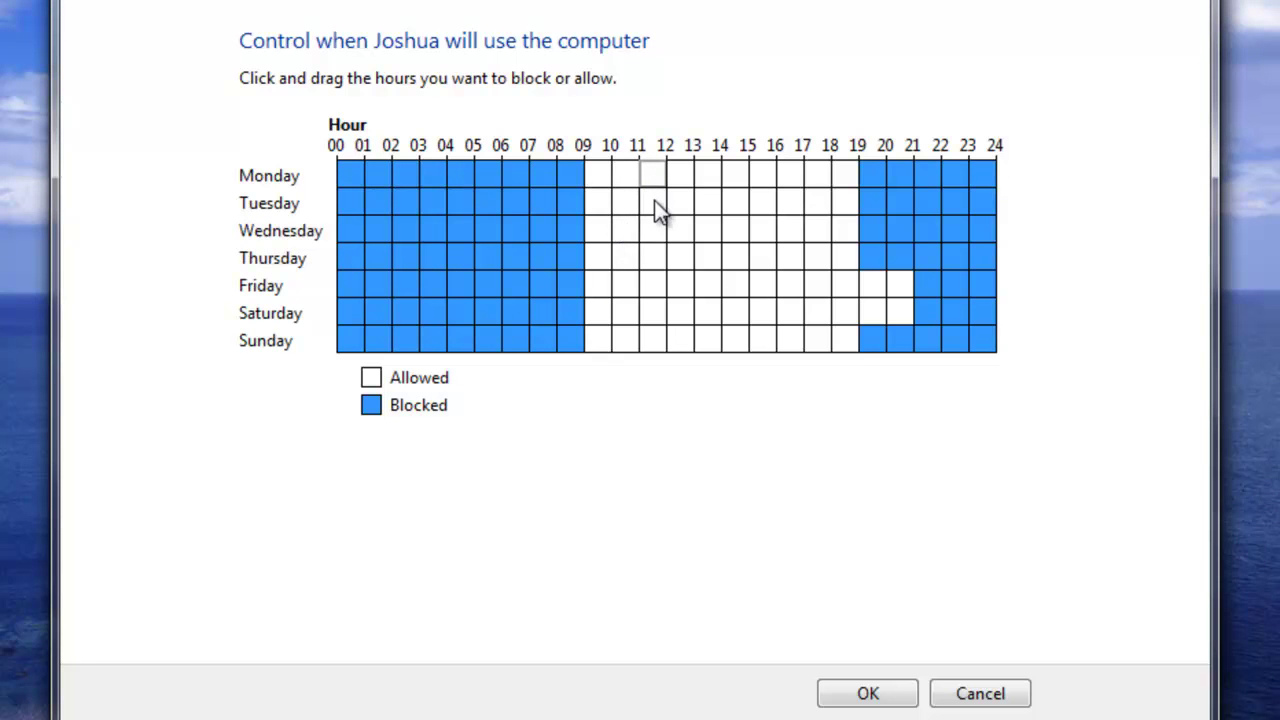
{"action": "mouse_move", "coordinate": [570, 174]}
{"action": "left_mouse_down"}
{"action": "mouse_move", "coordinate": [437, 352]}
{"action": "mouse_move", "coordinate": [563, 160]}
{"action": "left_mouse_up"}
{"action": "left_click", "coordinate": [572, 175]}
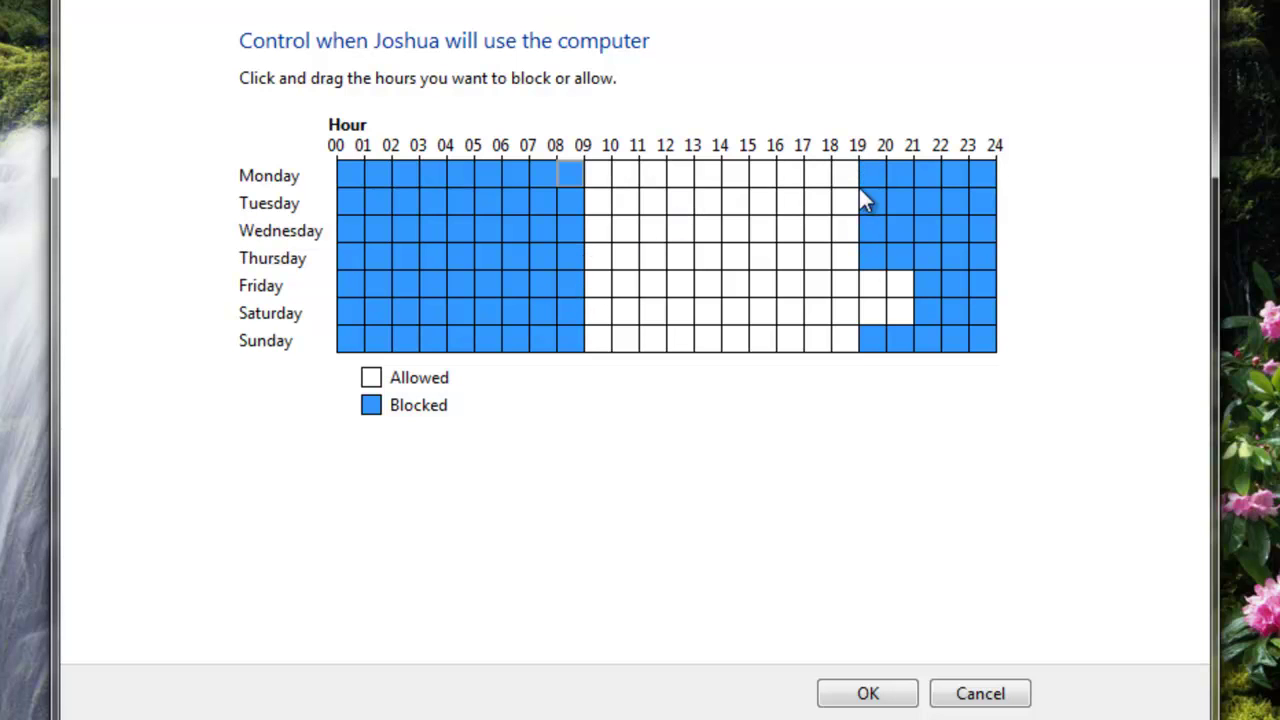
{"action": "left_click", "coordinate": [886, 310]}
{"action": "left_click", "coordinate": [843, 693]}
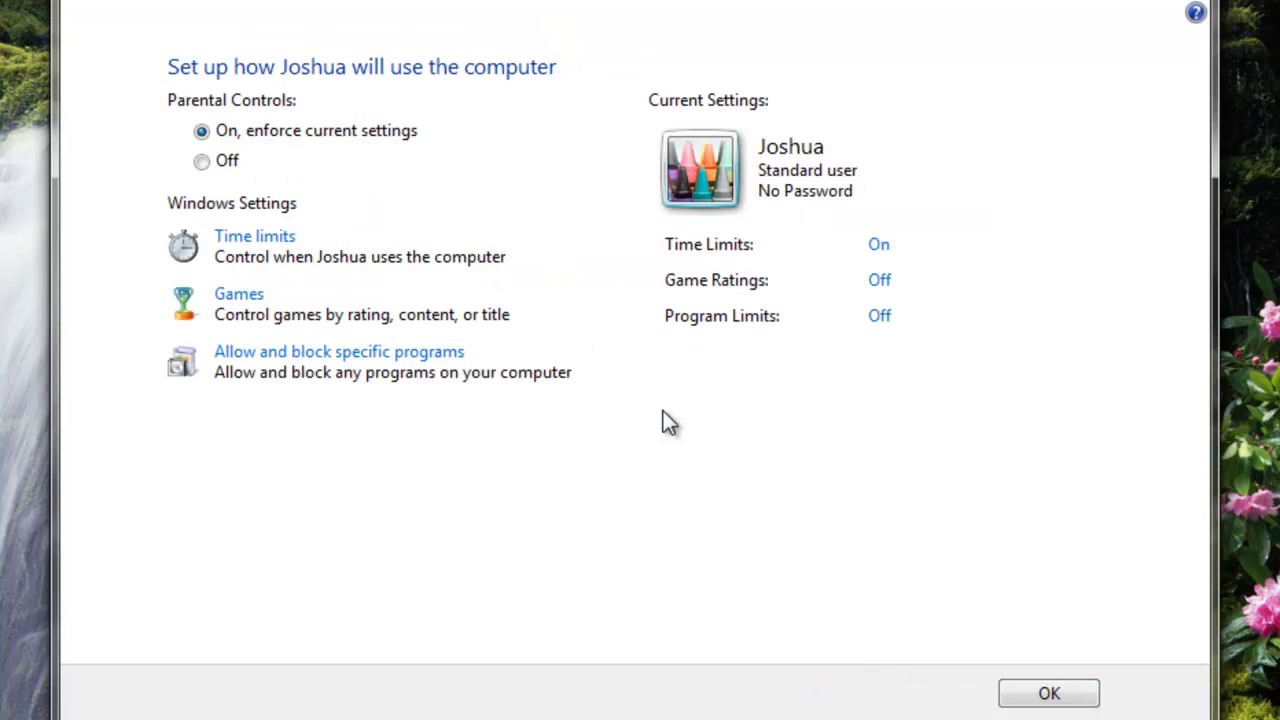
Set the account's maximum allowed game rating to PEGI 12+ / BBFC 12+.
{"action": "left_click", "coordinate": [226, 294]}
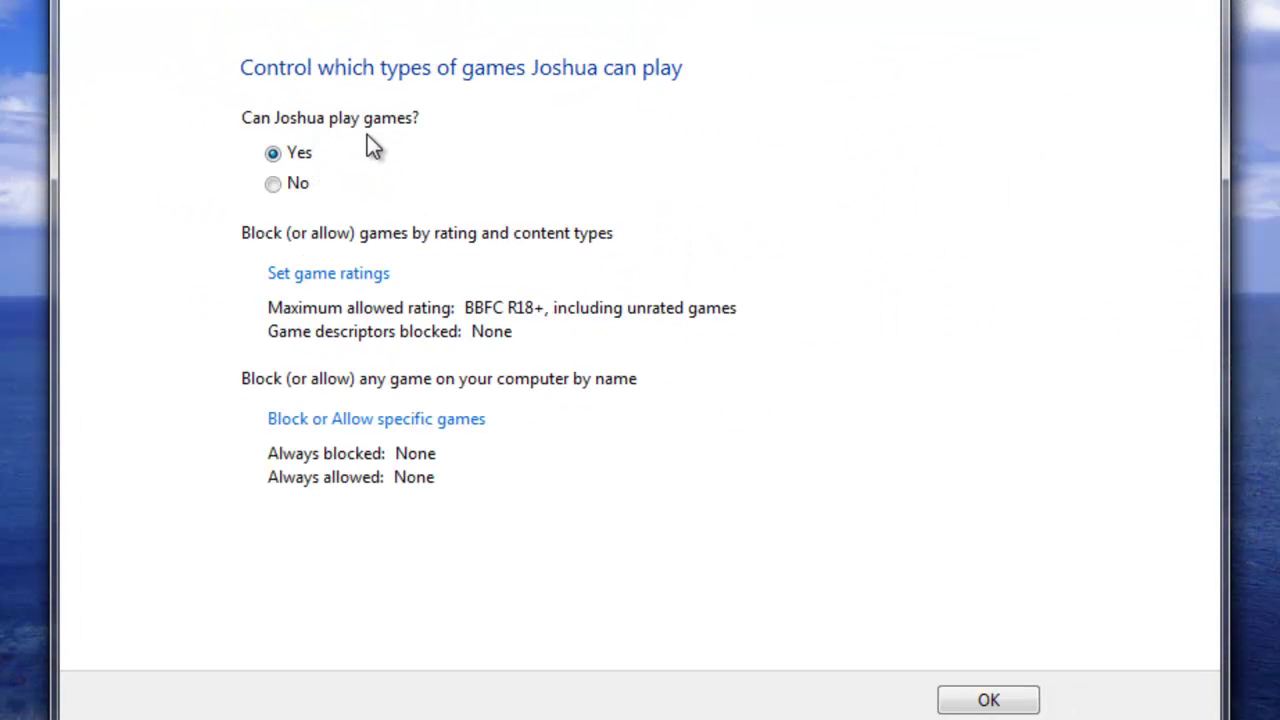
{"action": "left_click", "coordinate": [328, 278]}
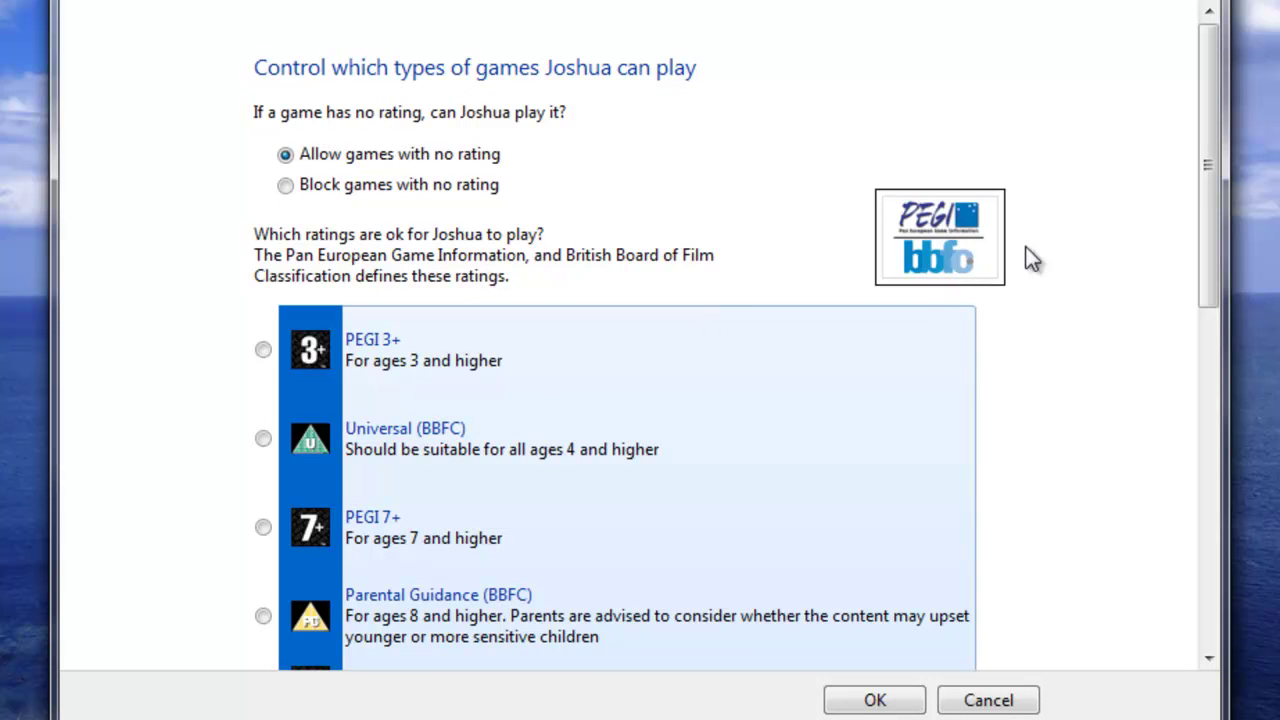
{"action": "left_click_drag", "start_coordinate": [1202, 188], "coordinate": [1220, 267]}
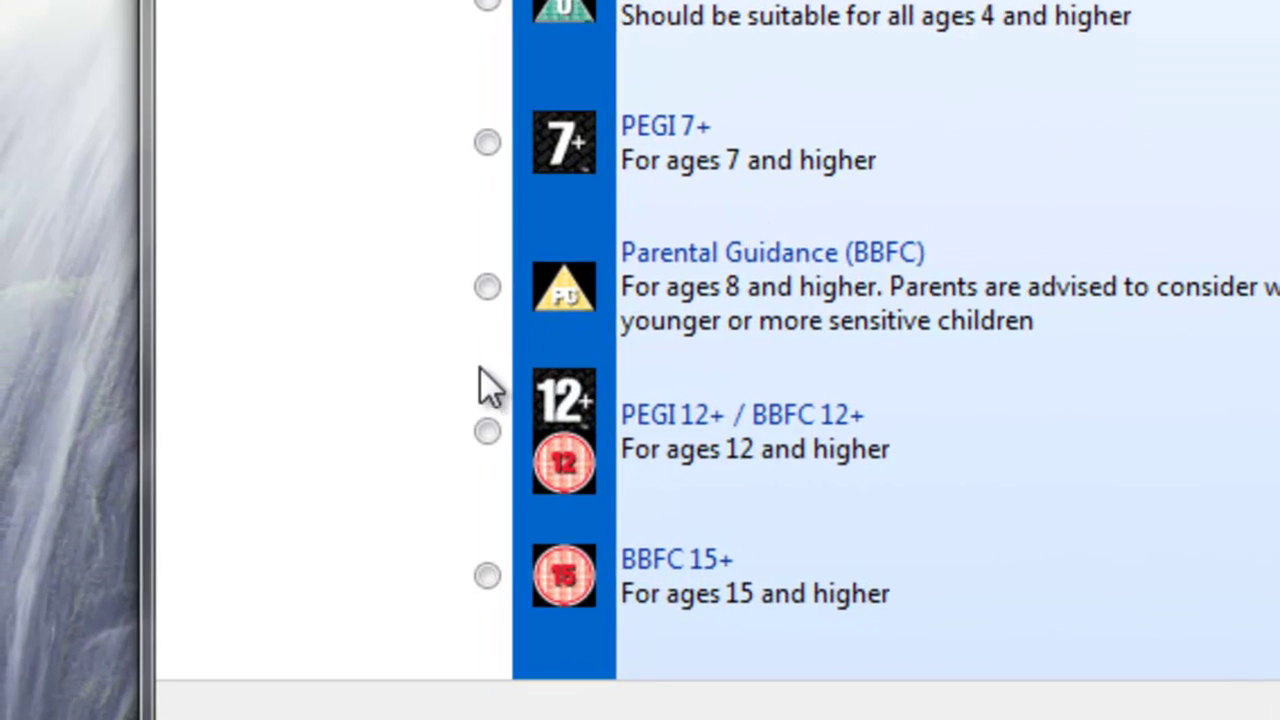
{"action": "left_click", "coordinate": [488, 433]}
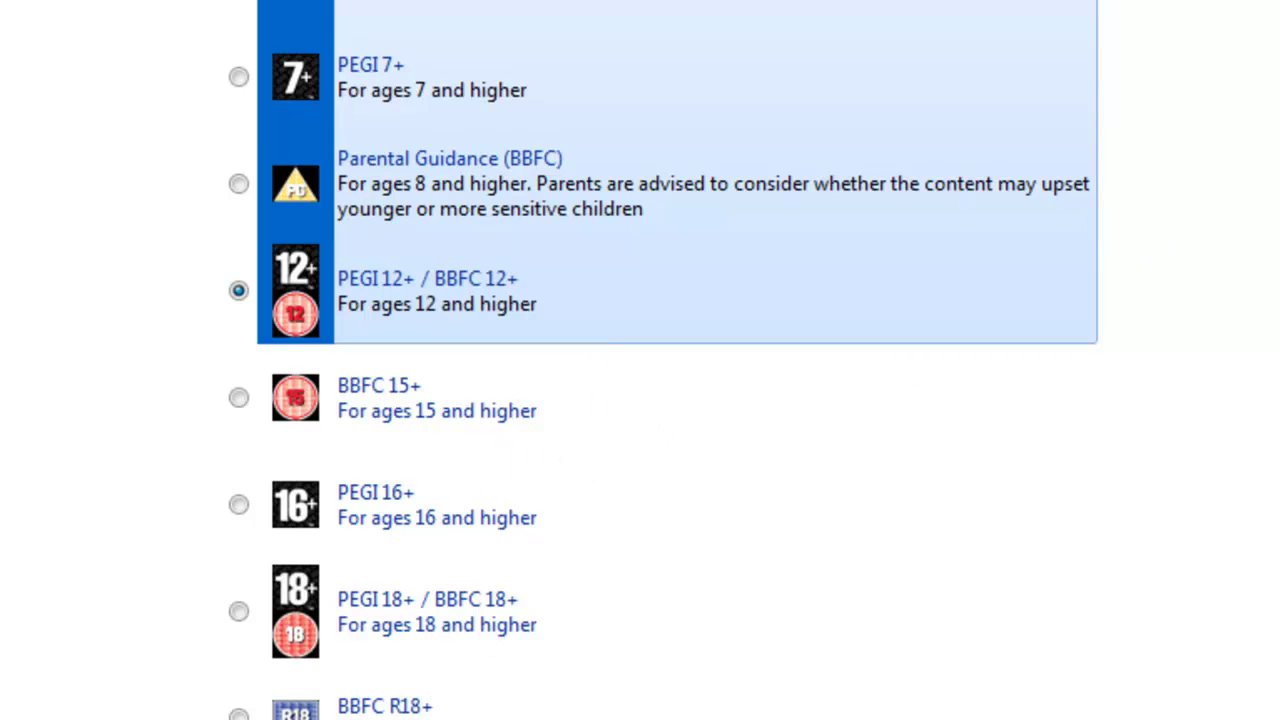
{"action": "left_click", "coordinate": [970, 719]}
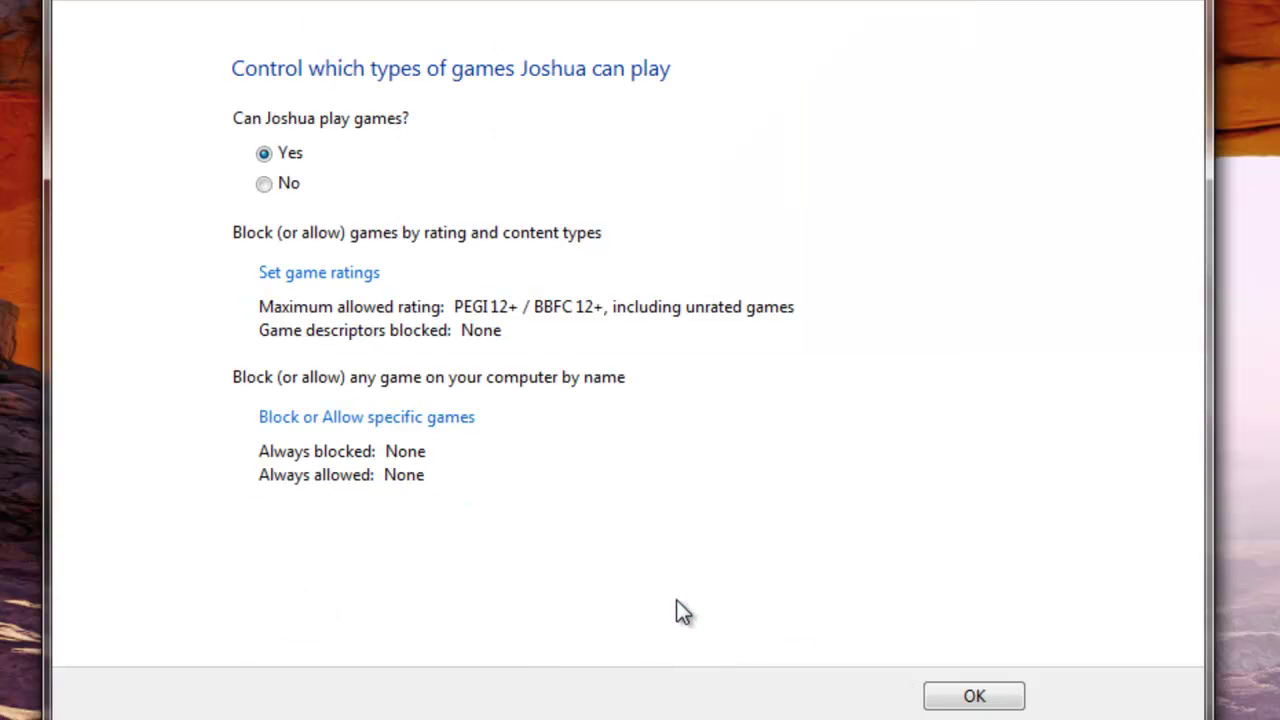
Review the block and allow options for specific installed games, and return to the account's parental controls overview.
{"action": "left_click", "coordinate": [437, 420]}
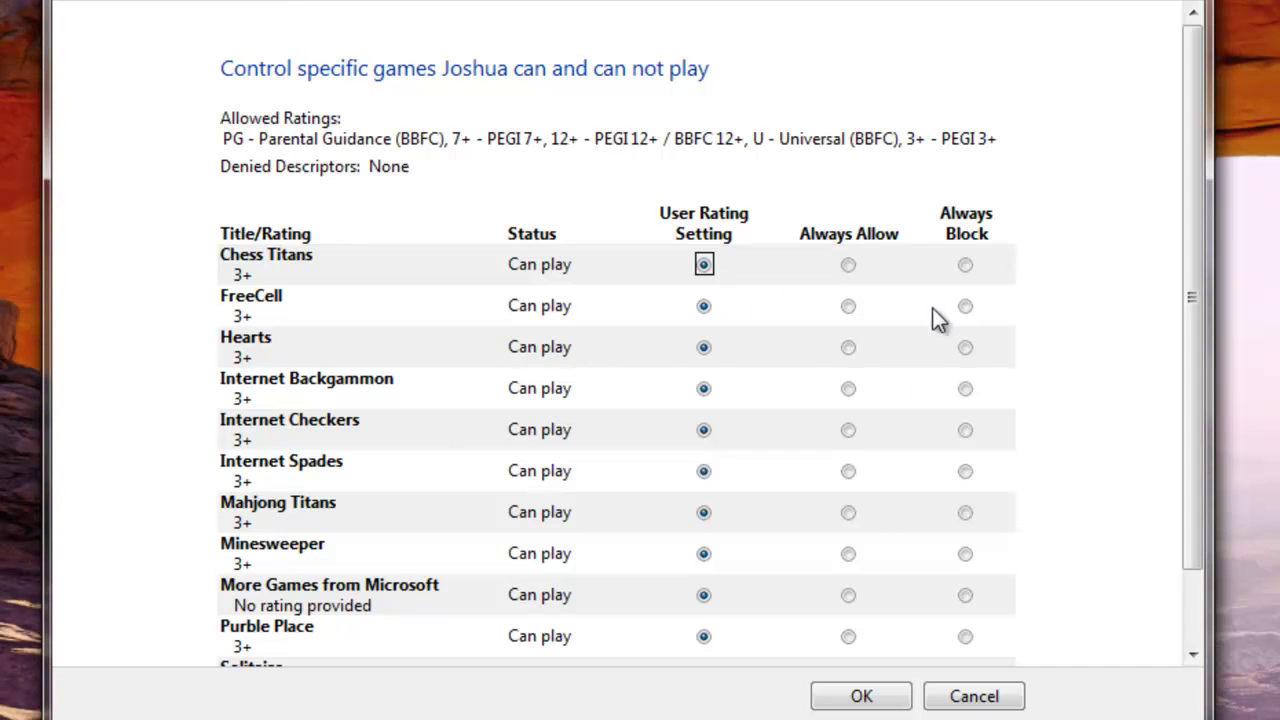
{"action": "left_click", "coordinate": [864, 695]}
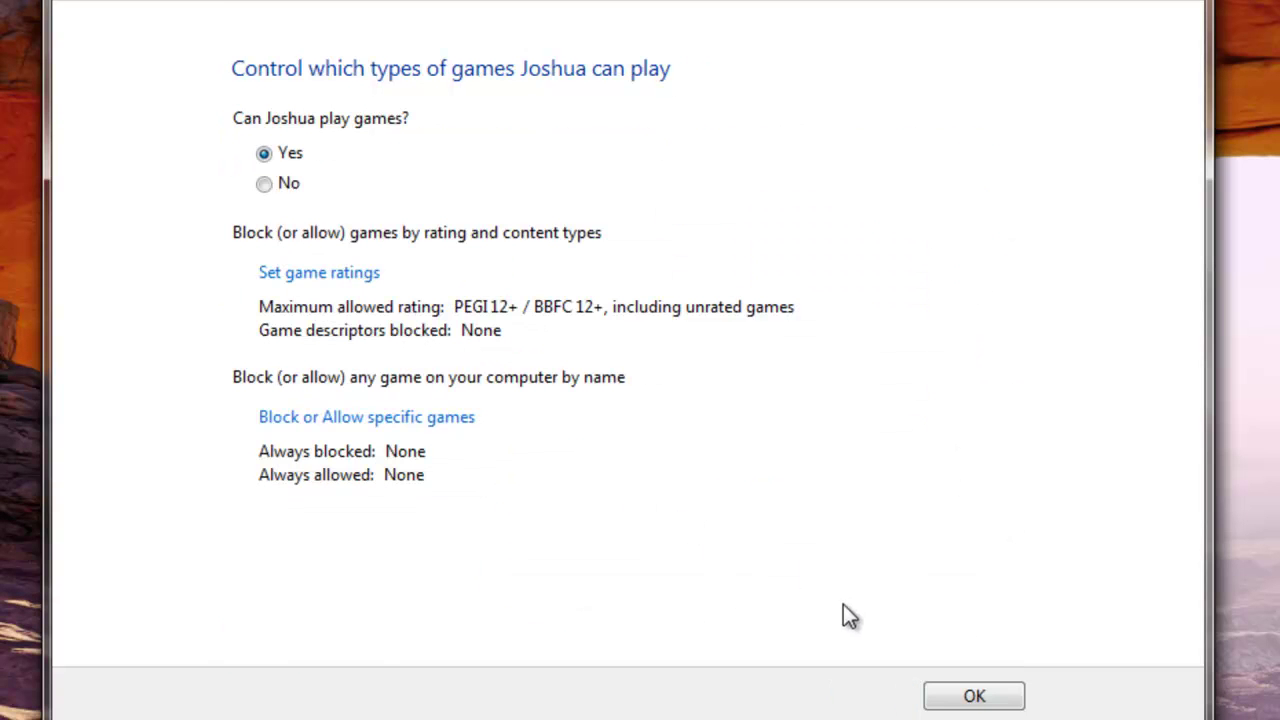
{"action": "left_click", "coordinate": [971, 694]}
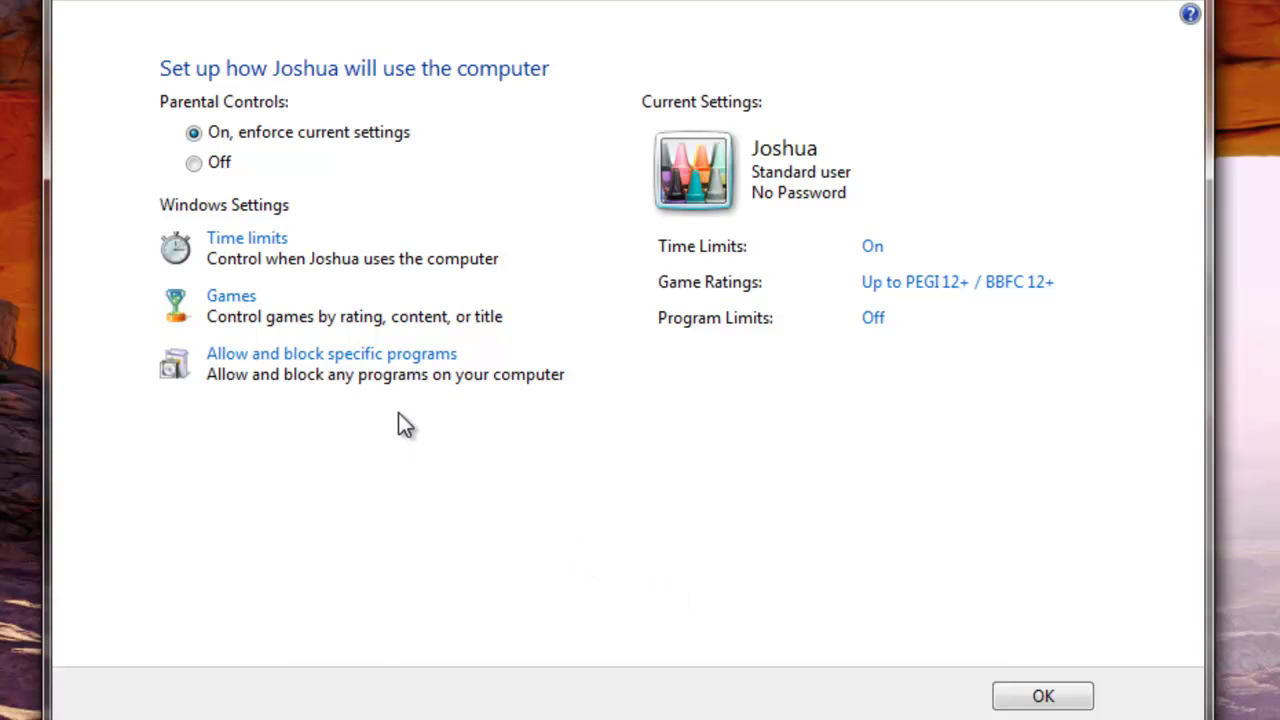
Try restricting the account to allowed programs only, looking through the program list and ticking and unticking entries.
{"action": "left_click", "coordinate": [432, 355]}
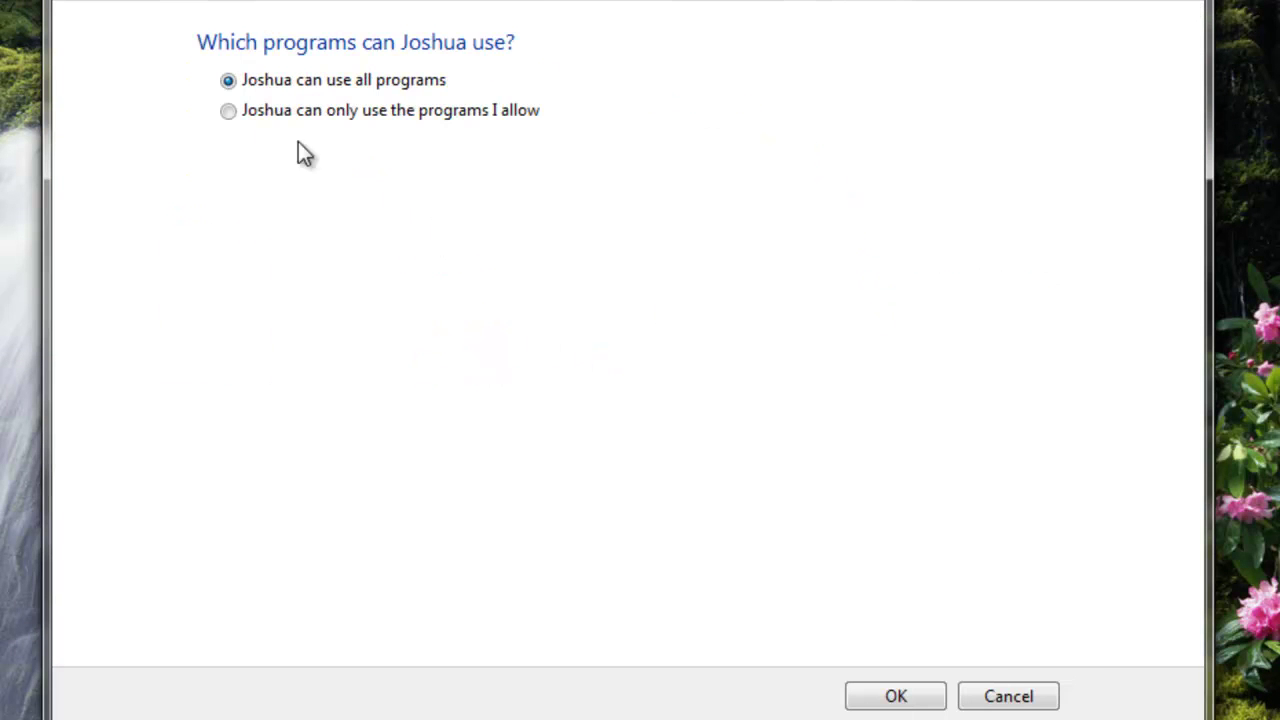
{"action": "left_click", "coordinate": [229, 110]}
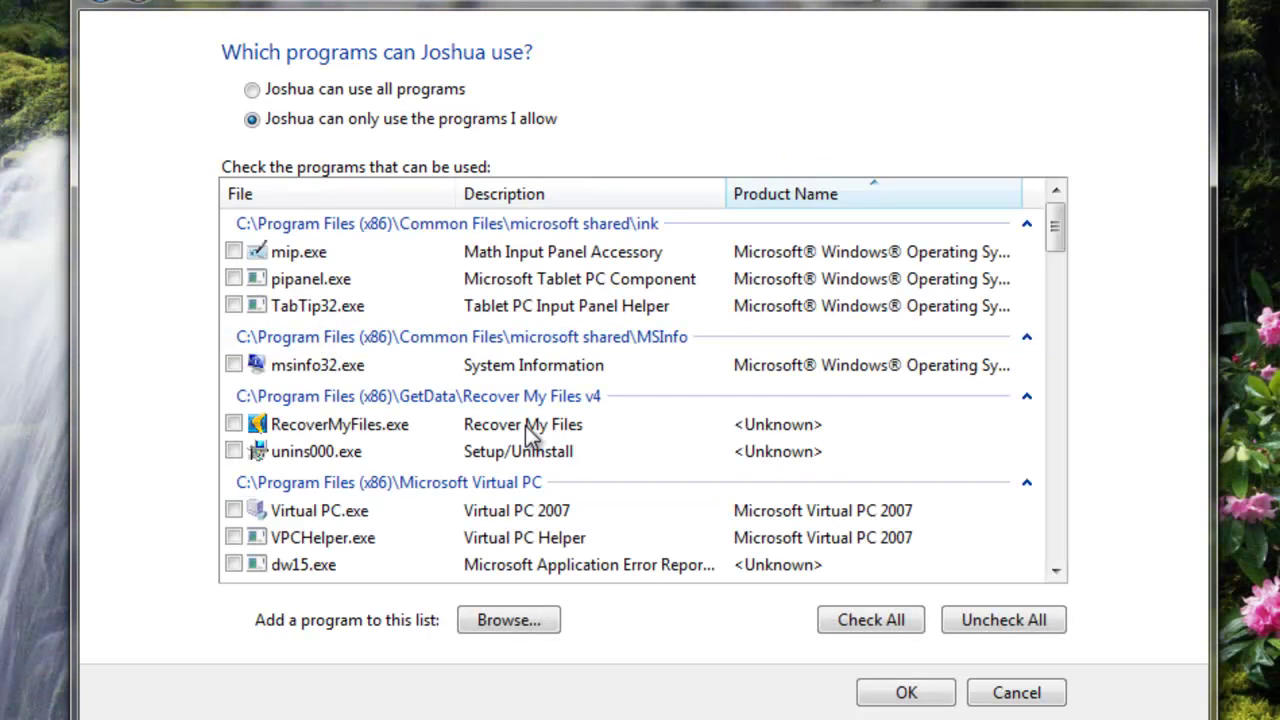
{"action": "left_click", "coordinate": [1053, 495]}
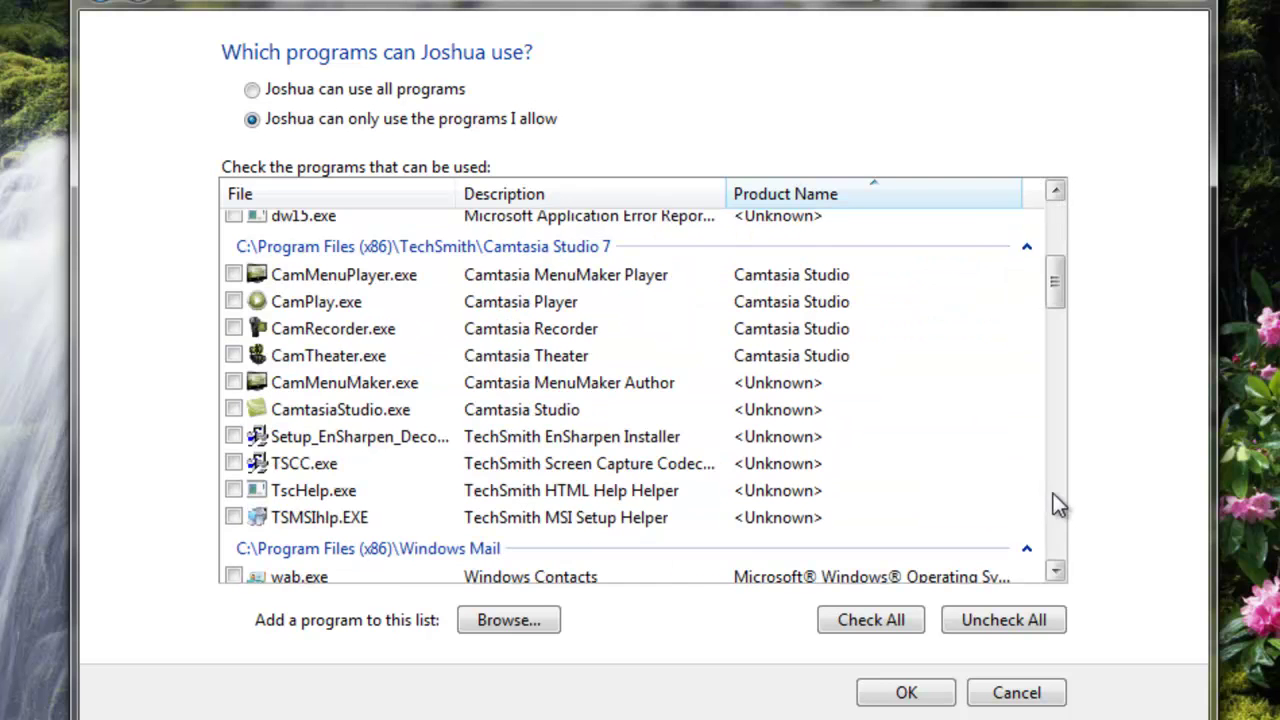
{"action": "left_click", "coordinate": [1053, 495]}
{"action": "left_click", "coordinate": [1053, 493]}
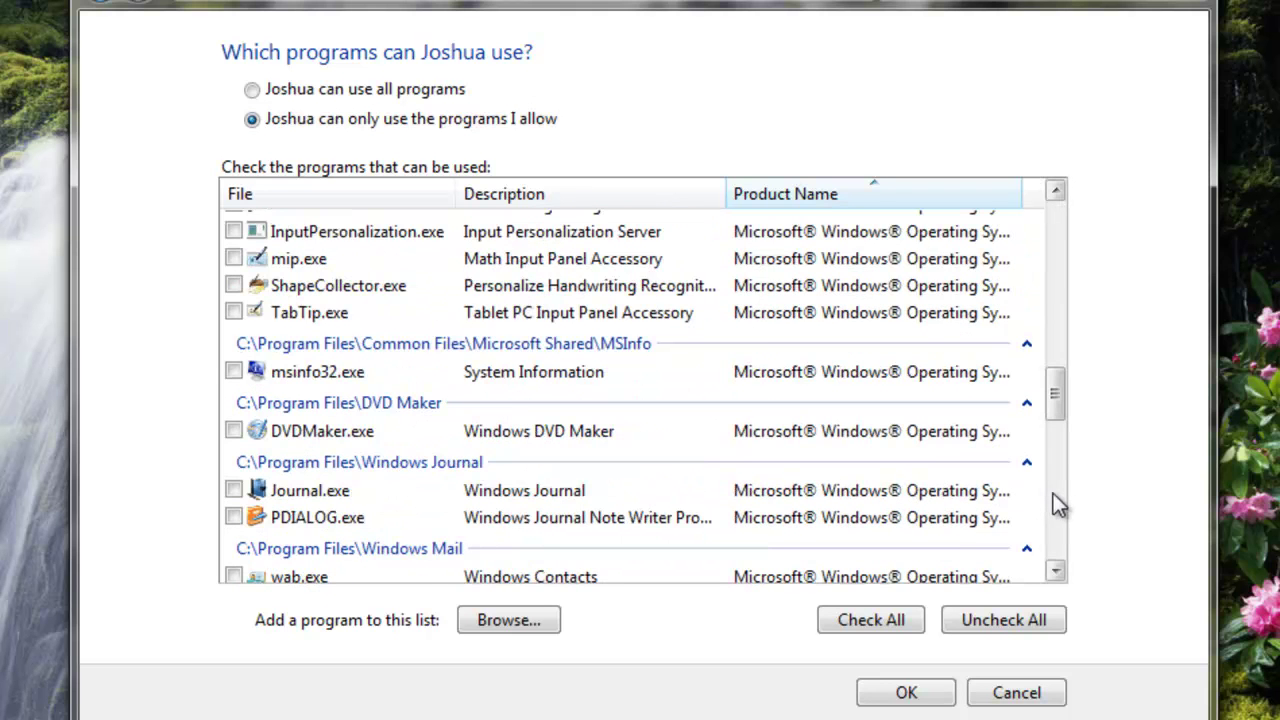
{"action": "left_click", "coordinate": [1053, 493]}
{"action": "mouse_move", "coordinate": [1060, 462]}
{"action": "left_mouse_down"}
{"action": "mouse_move", "coordinate": [1055, 558]}
{"action": "mouse_move", "coordinate": [1063, 222]}
{"action": "left_mouse_up"}
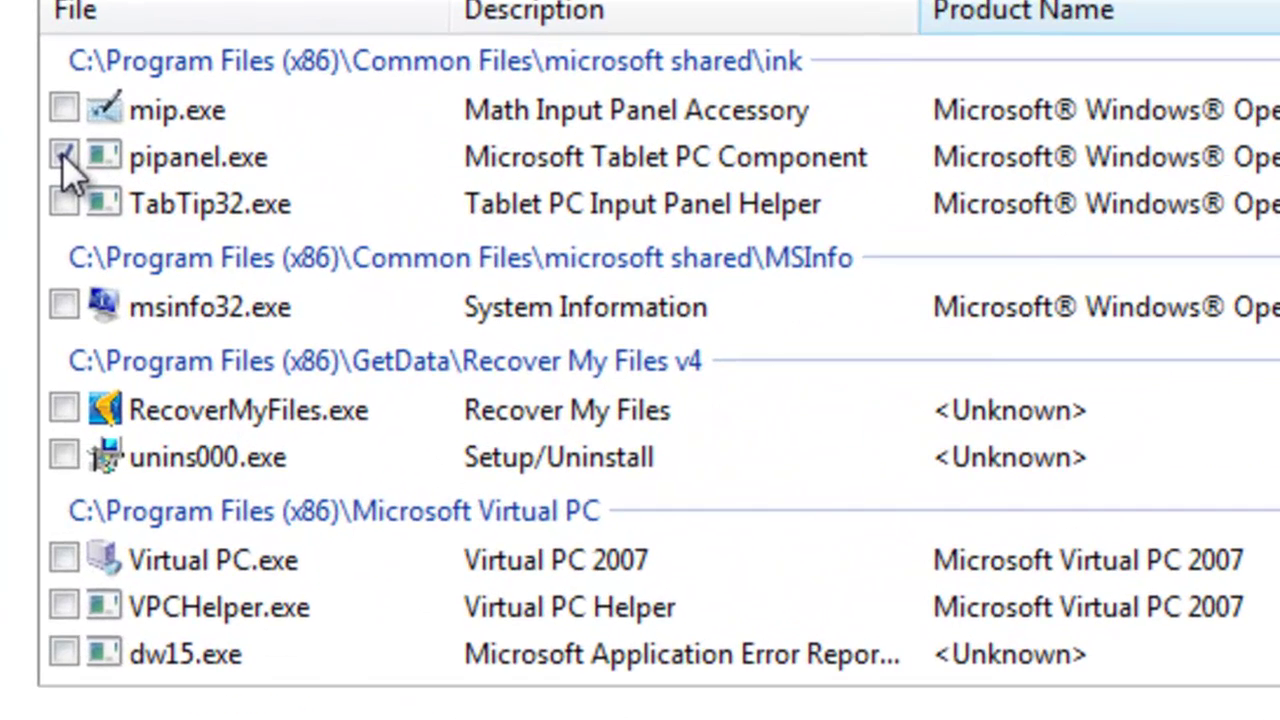
{"action": "left_click", "coordinate": [63, 307]}
{"action": "left_click", "coordinate": [63, 307]}
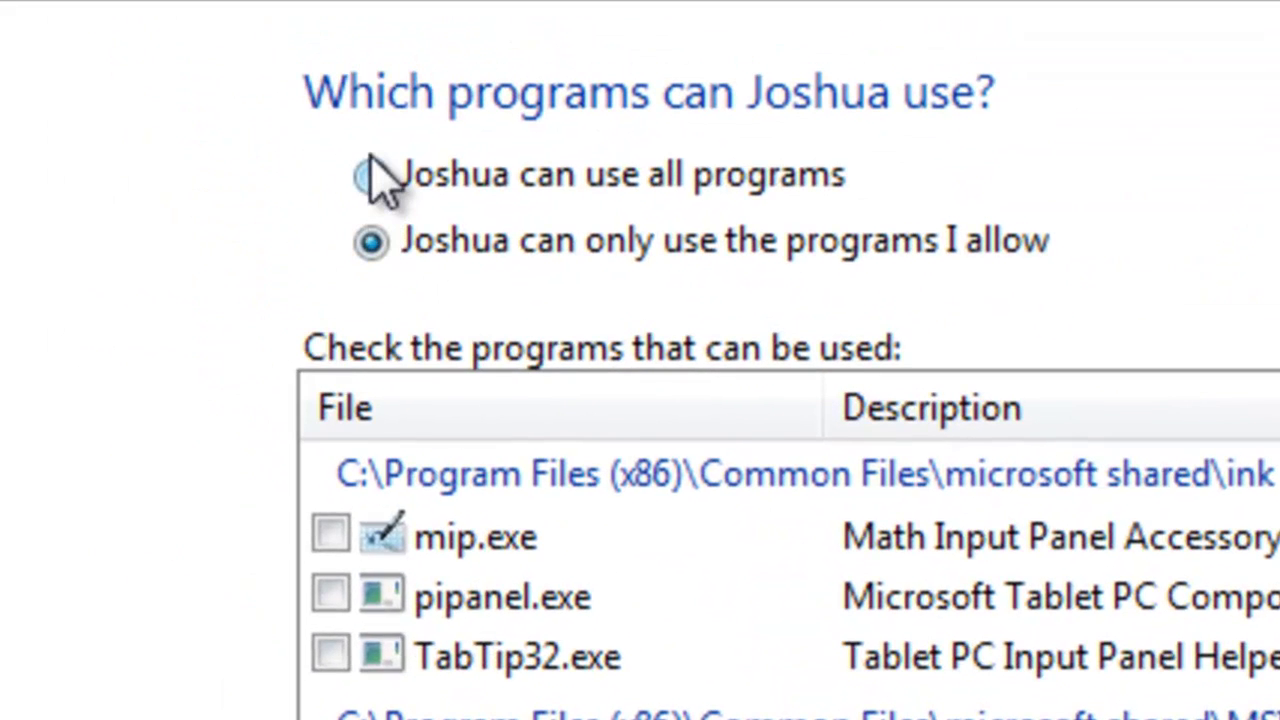
Let the account use all programs and save its parental controls settings.
{"action": "left_click", "coordinate": [370, 176]}
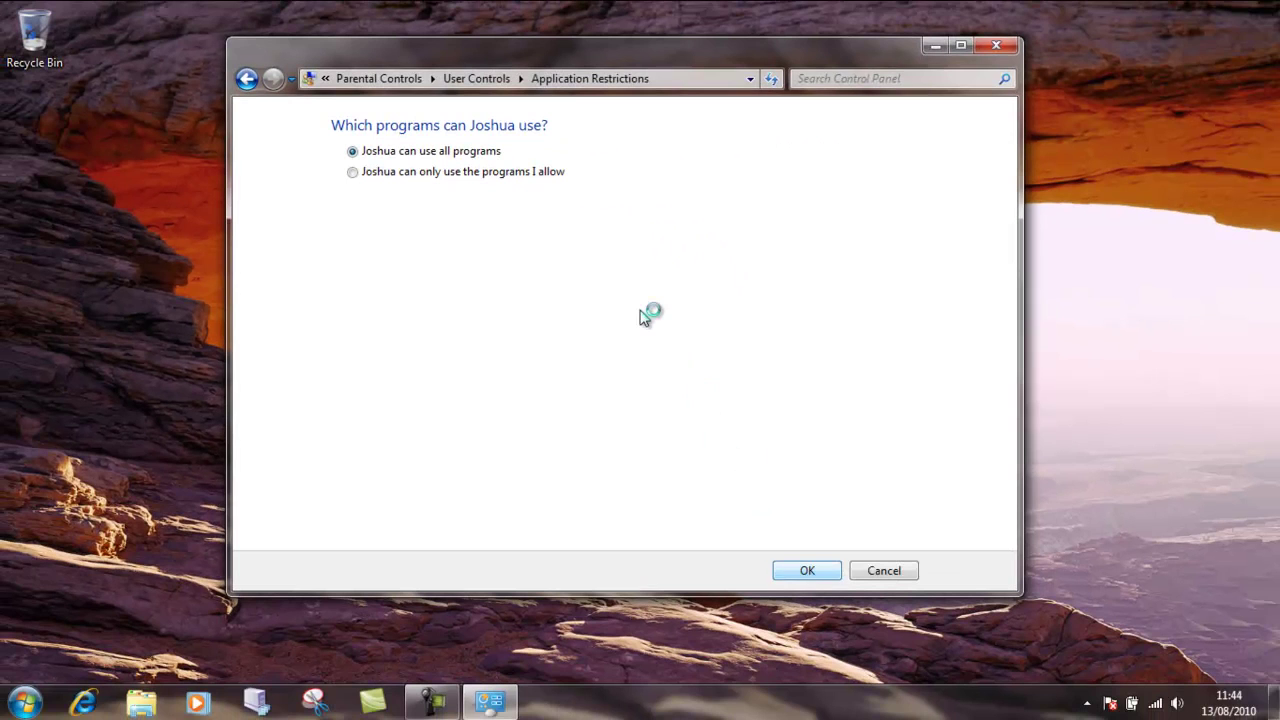
{"action": "key", "text": "Return"}
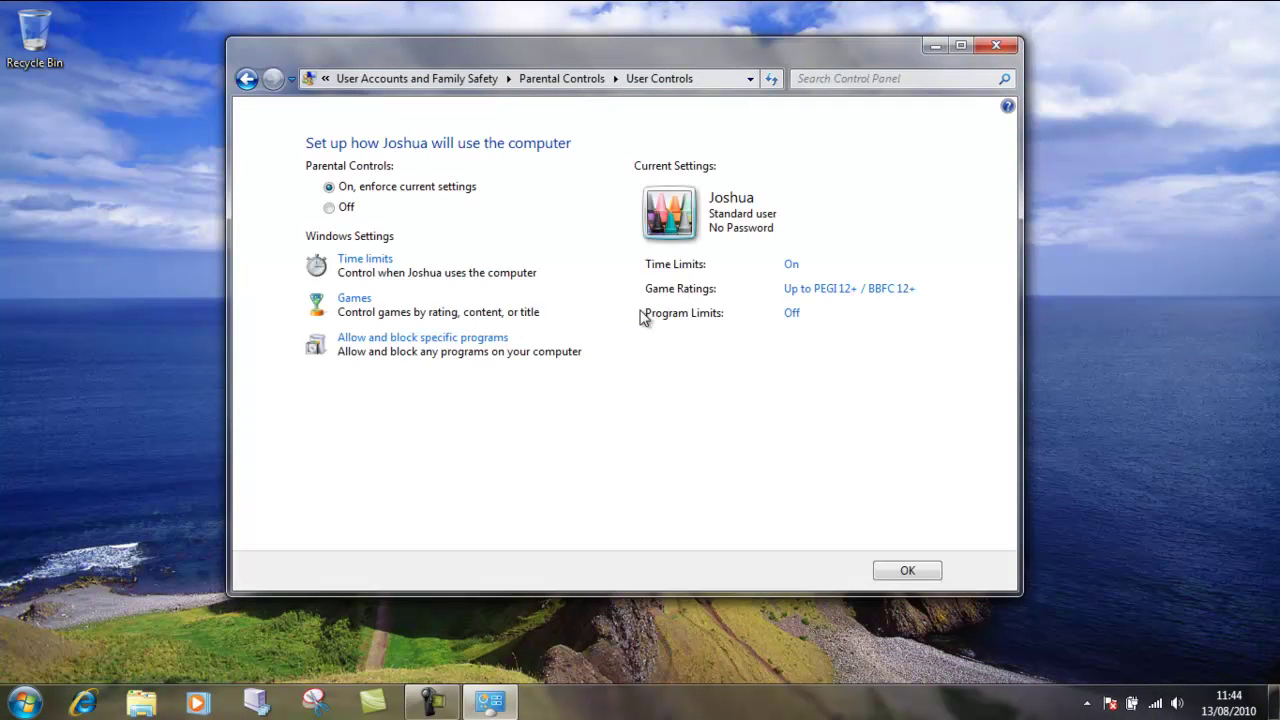
{"action": "left_click", "coordinate": [892, 570]}
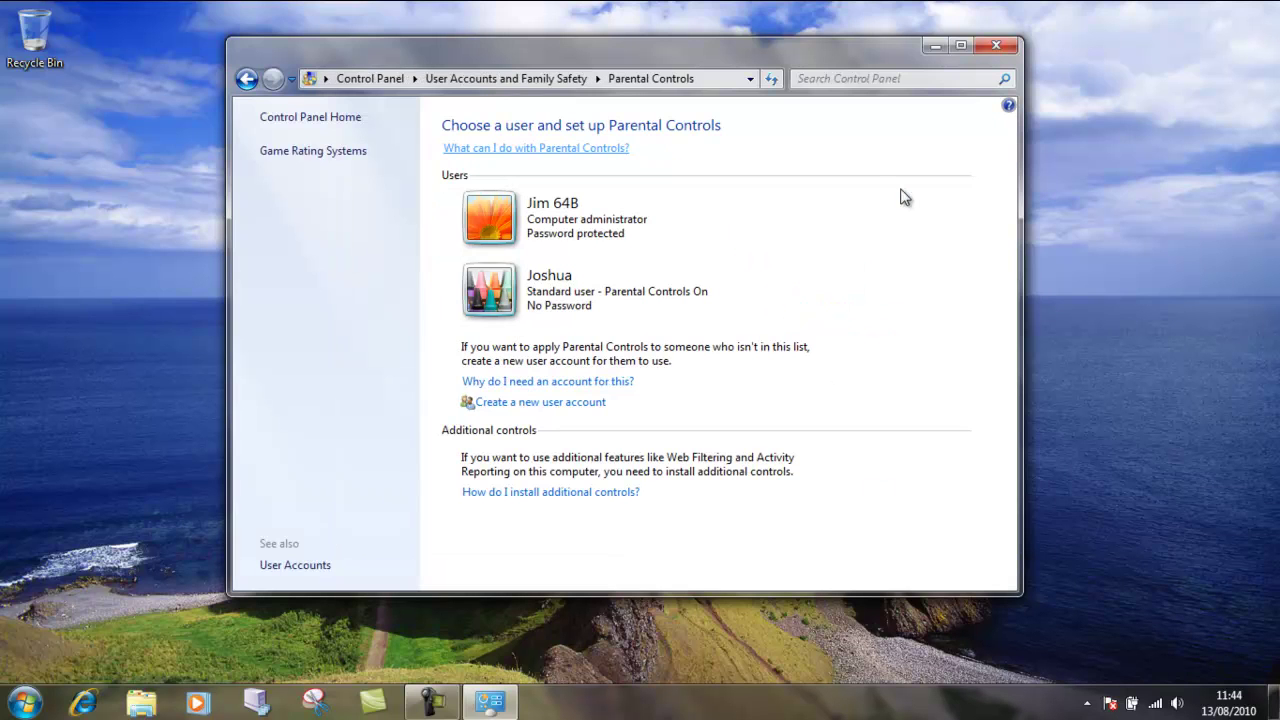